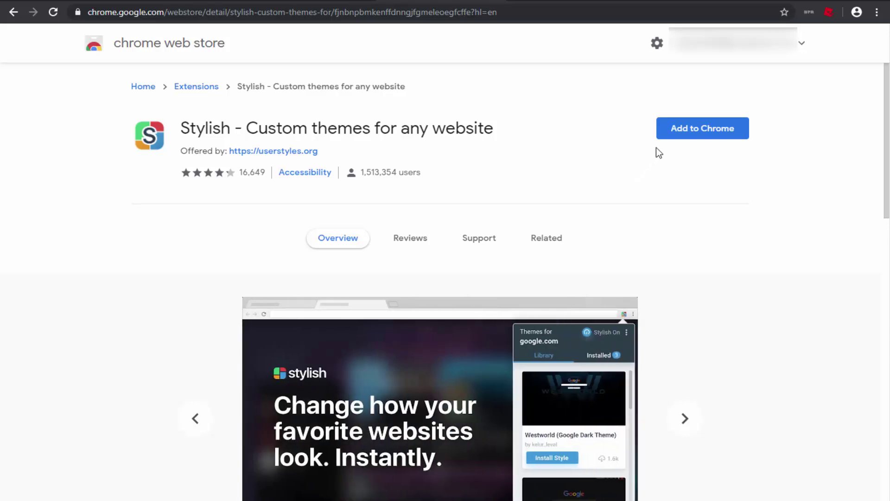
Step: Add the Stylish extension to Chrome and finish its welcome setup to reach the style gallery
left_click(735, 123)
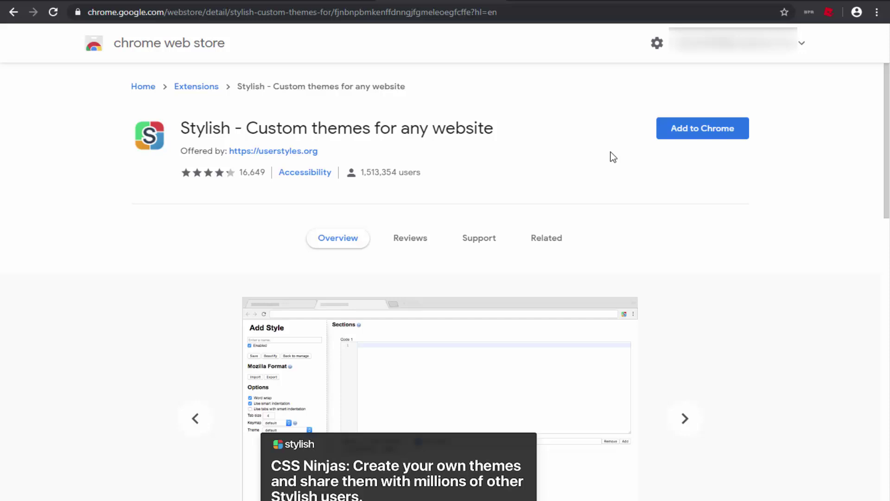
left_click(699, 129)
left_click(465, 115)
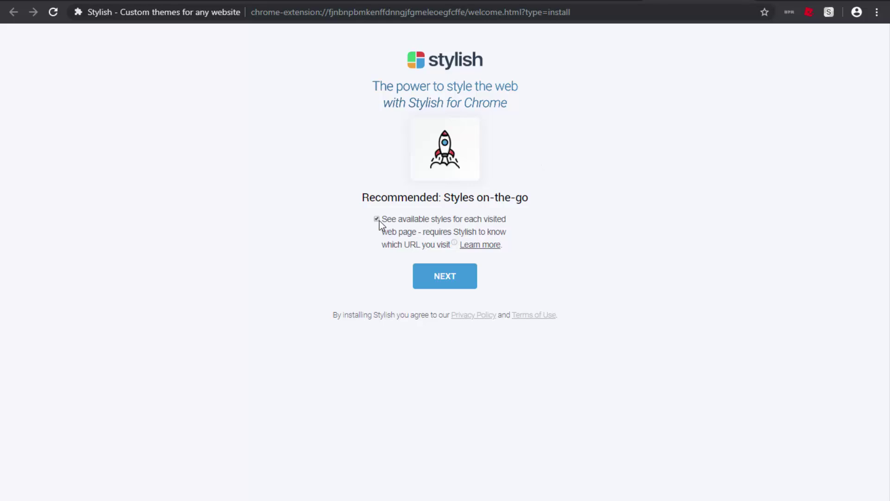
left_click(459, 275)
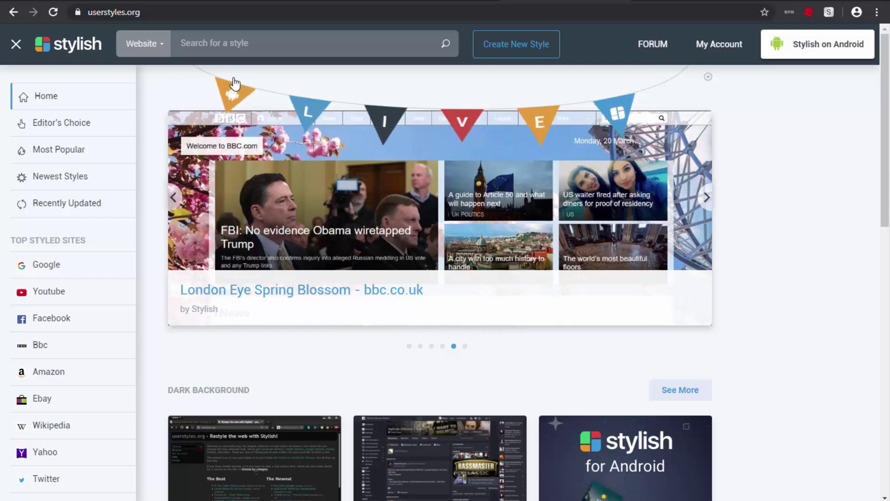
Step: Search userstyles.org for 'roblox' and agree to let Stylish see visited pages
left_click(247, 48)
type("r")
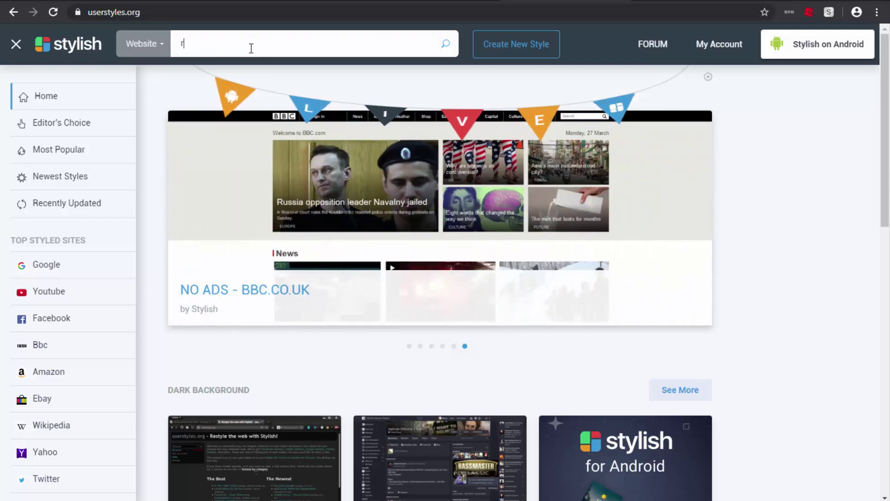
type("oblox")
key("Return")
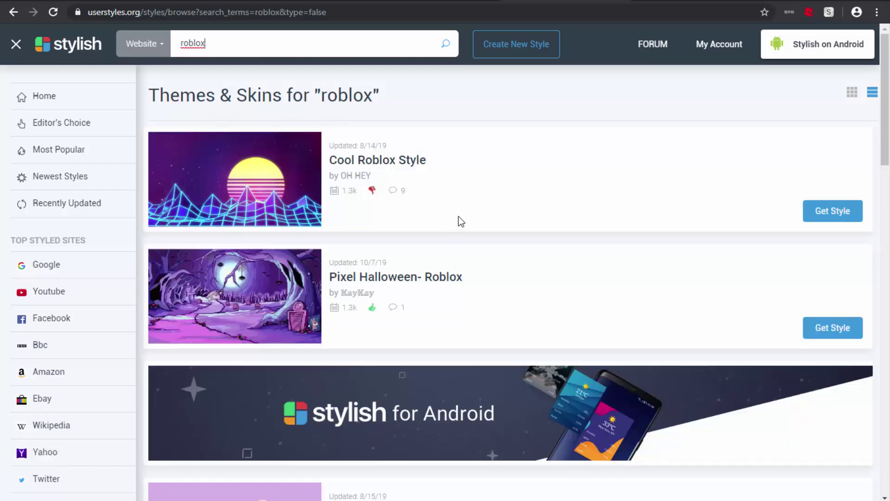
left_click(828, 13)
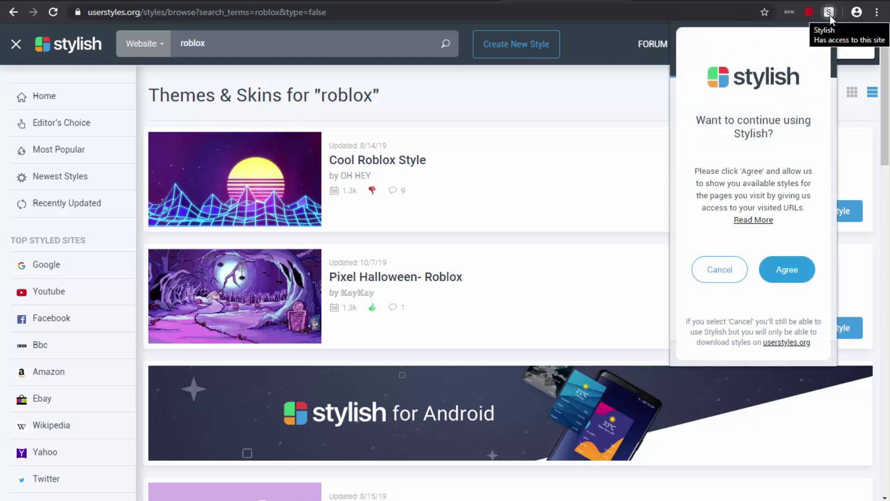
left_click(806, 271)
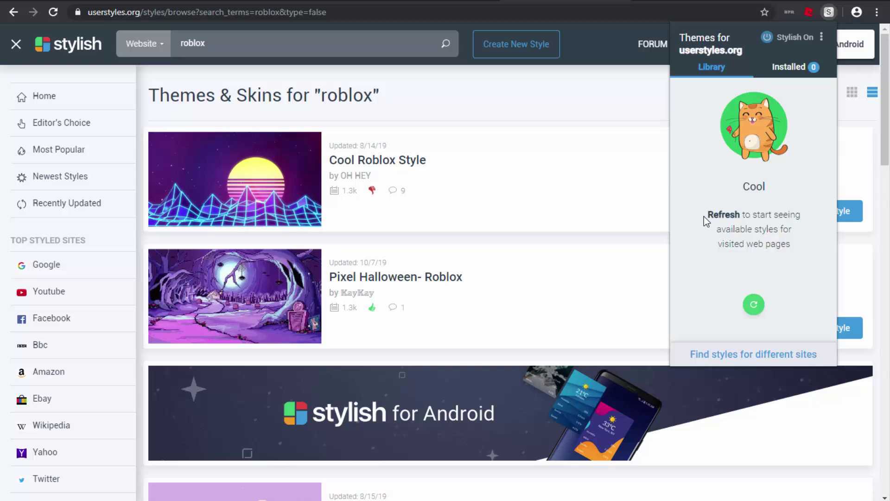
left_click(573, 137)
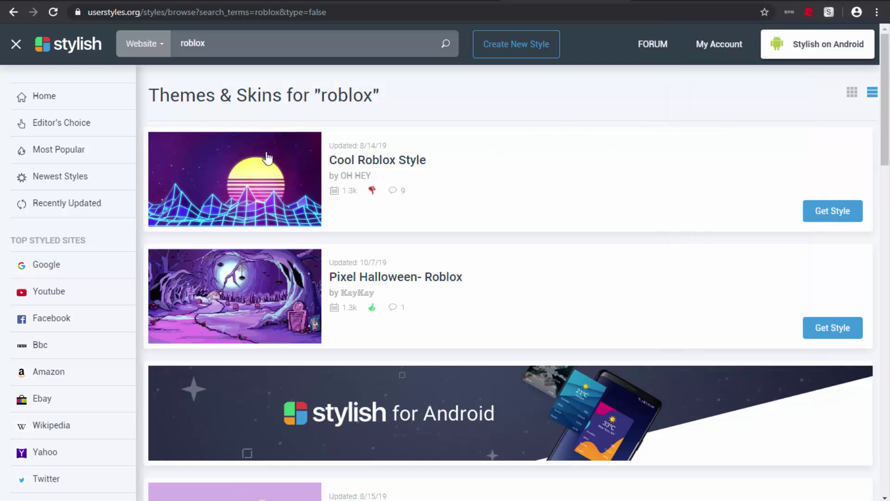
scroll(257, 162, "down", 3)
scroll(372, 178, "down", 4)
scroll(374, 178, "down", 4)
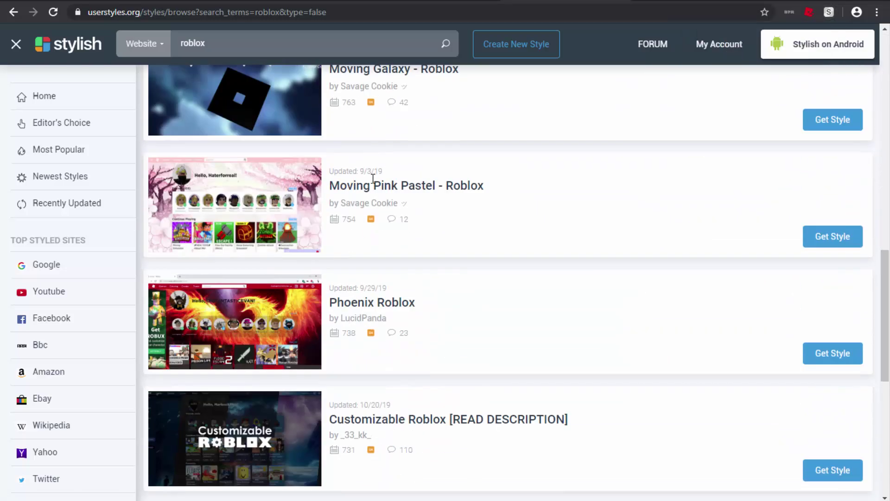
scroll(372, 178, "down", 3)
scroll(373, 178, "down", 3)
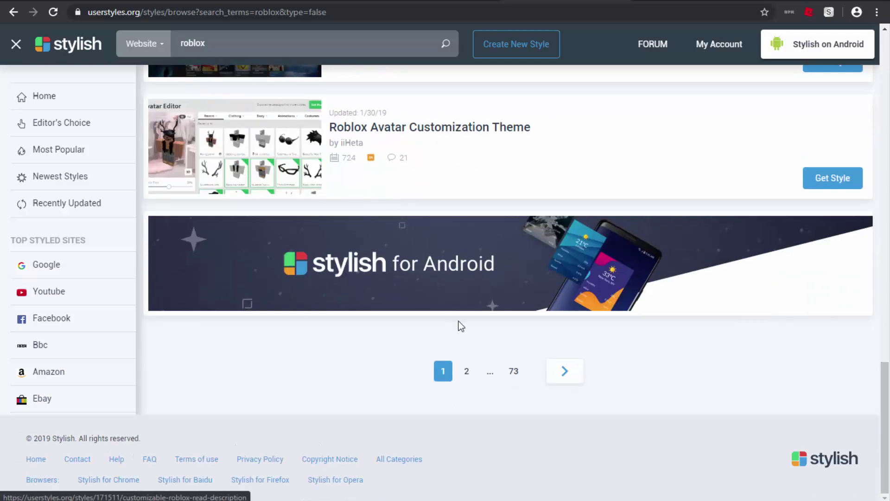
Step: Browse roblox results pages 2–4 and install 'Moving Rain - ROBLOX Aesthetic'
left_click(467, 371)
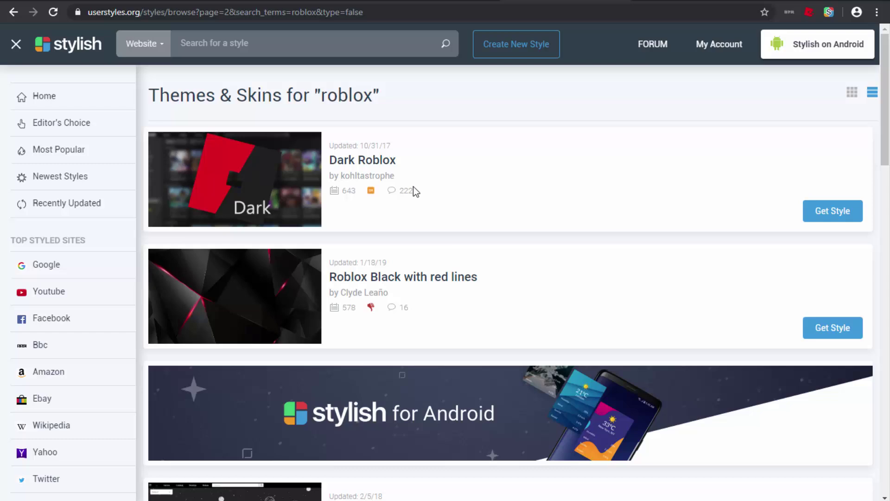
scroll(413, 186, "down", 2)
scroll(411, 187, "down", 4)
scroll(411, 190, "down", 3)
scroll(409, 191, "down", 3)
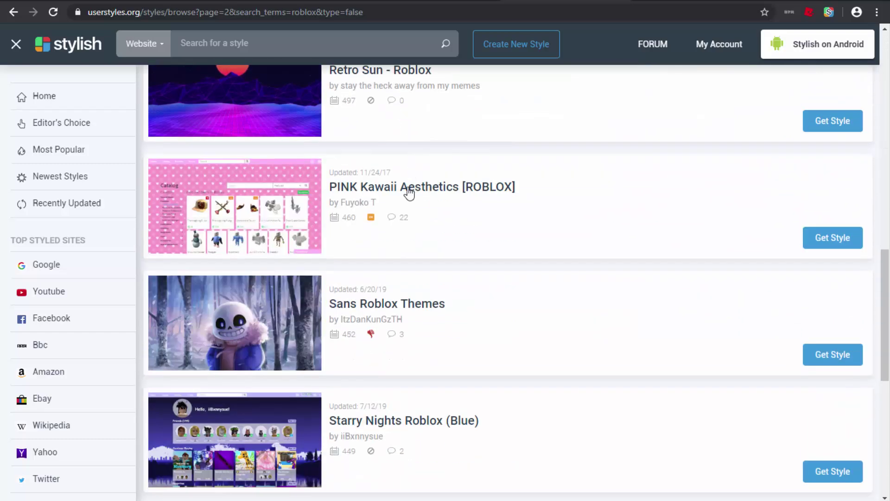
scroll(408, 192, "down", 1)
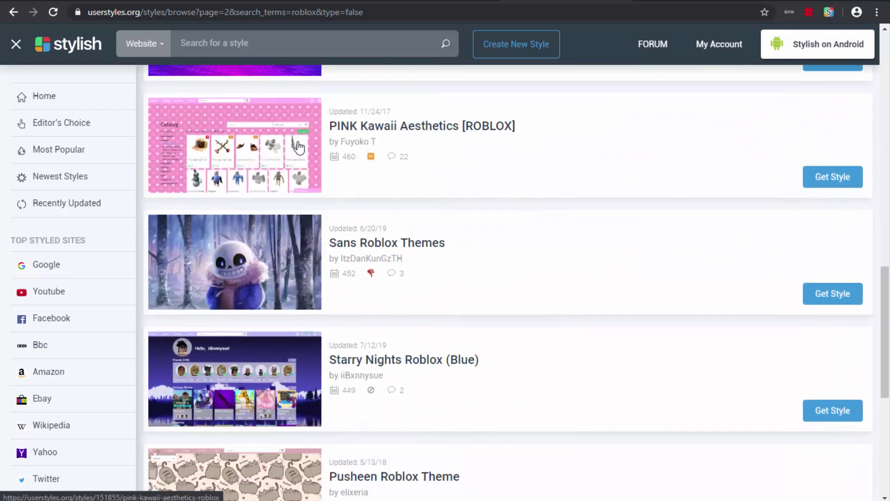
scroll(298, 147, "down", 2)
scroll(297, 146, "down", 4)
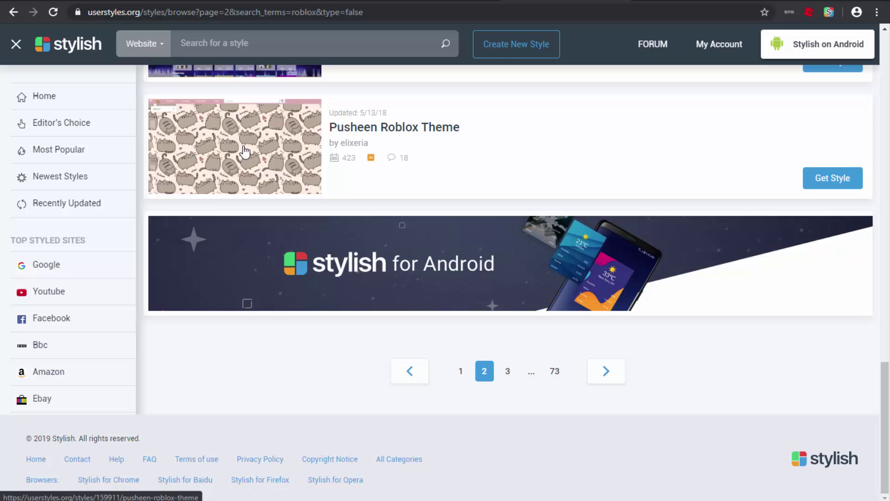
left_click(513, 378)
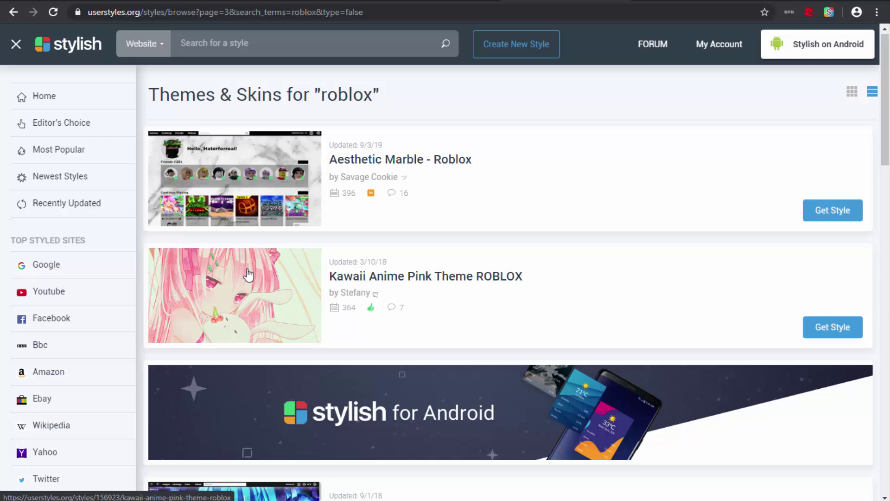
scroll(288, 200, "down", 2)
scroll(288, 199, "down", 3)
scroll(294, 200, "down", 2)
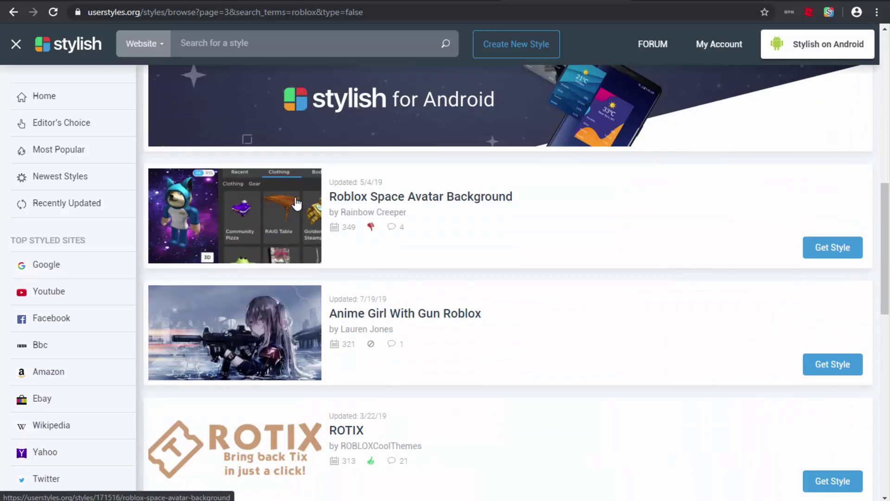
scroll(295, 202, "down", 1)
scroll(298, 199, "down", 4)
scroll(297, 199, "down", 3)
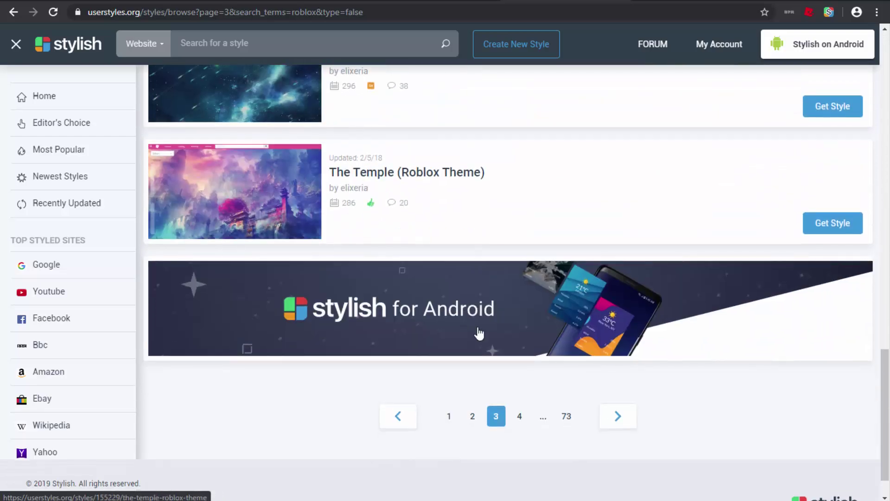
left_click(517, 417)
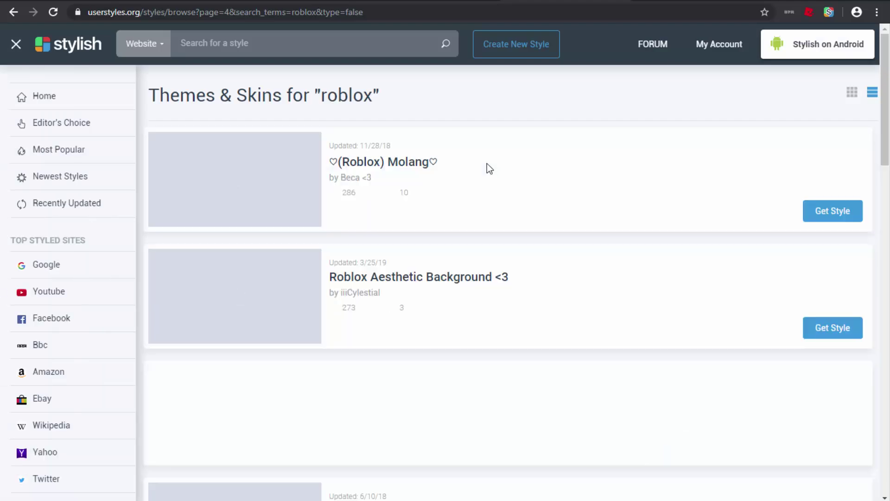
scroll(460, 205, "down", 2)
scroll(460, 208, "down", 2)
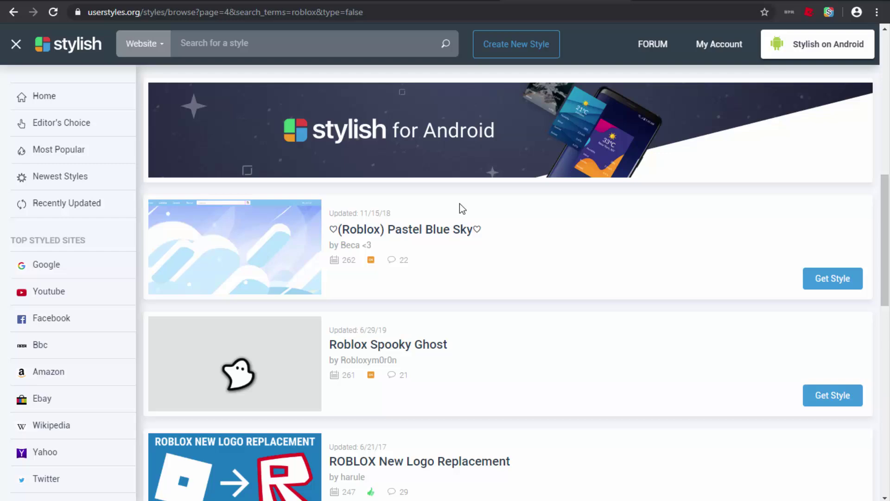
scroll(459, 204, "down", 5)
scroll(459, 203, "down", 4)
scroll(457, 201, "up", 2)
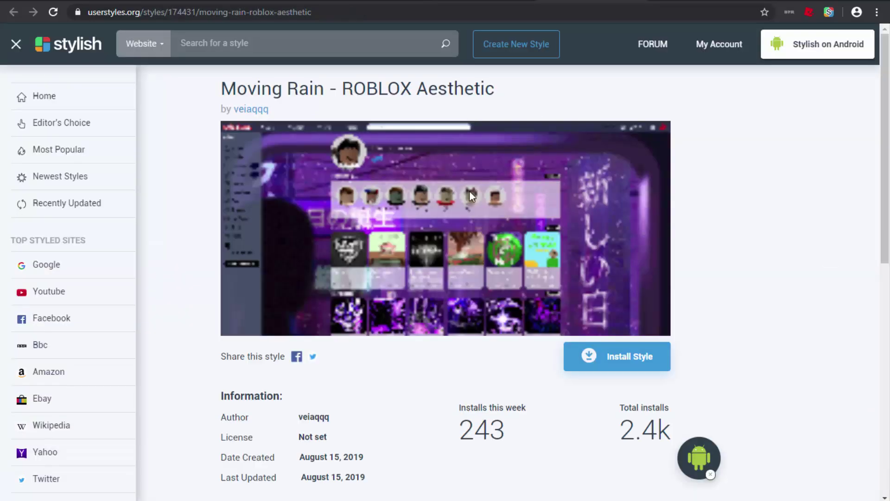
left_click(616, 356)
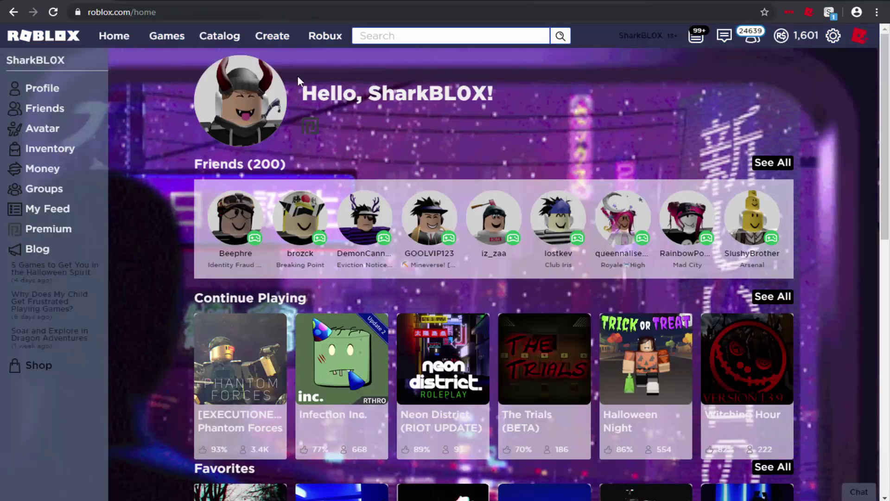
scroll(450, 111, "down", 4)
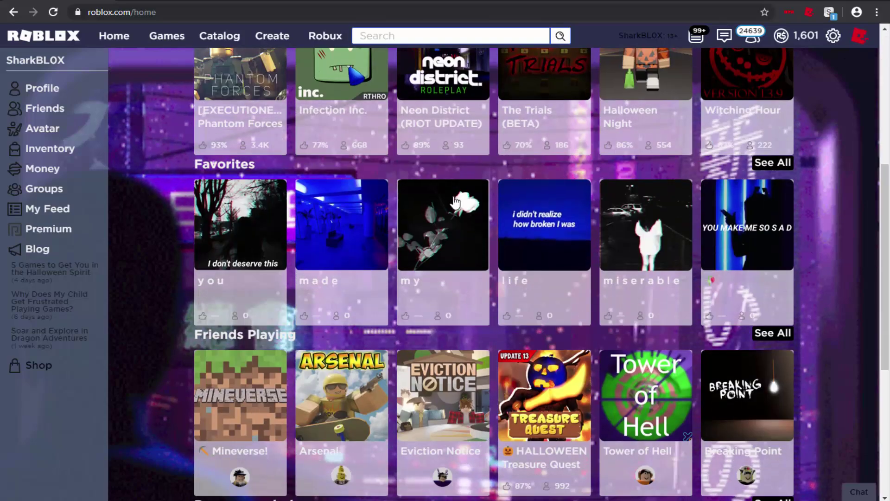
scroll(450, 111, "up", 4)
Step: View the SharkBLOX profile and Roblox catalog in the purple rain theme, then dismiss the popup
left_click(42, 89)
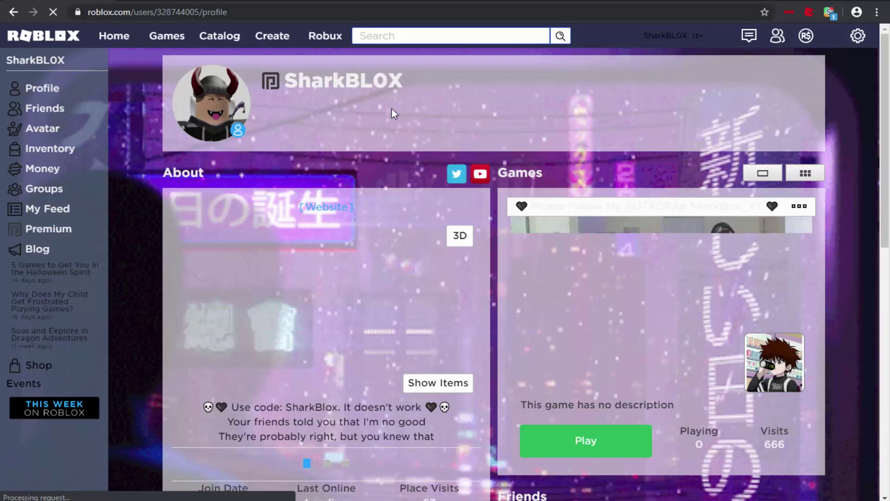
left_click(219, 36)
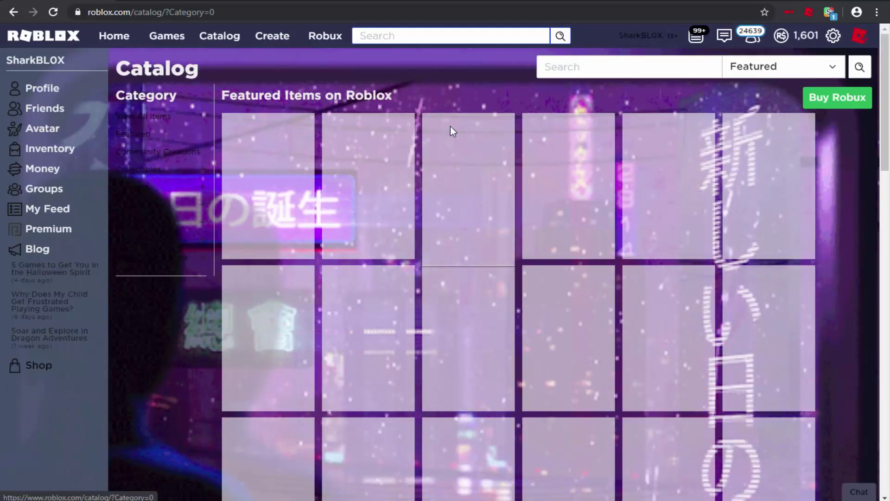
left_click(44, 88)
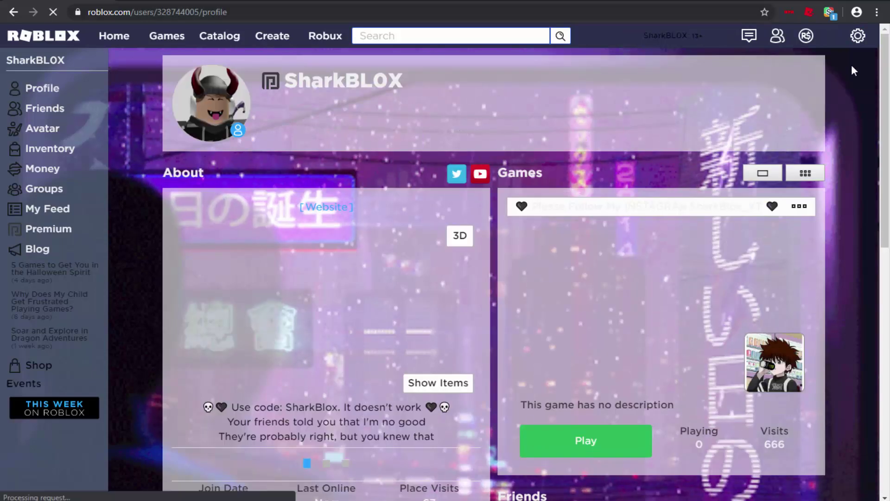
left_click(860, 36)
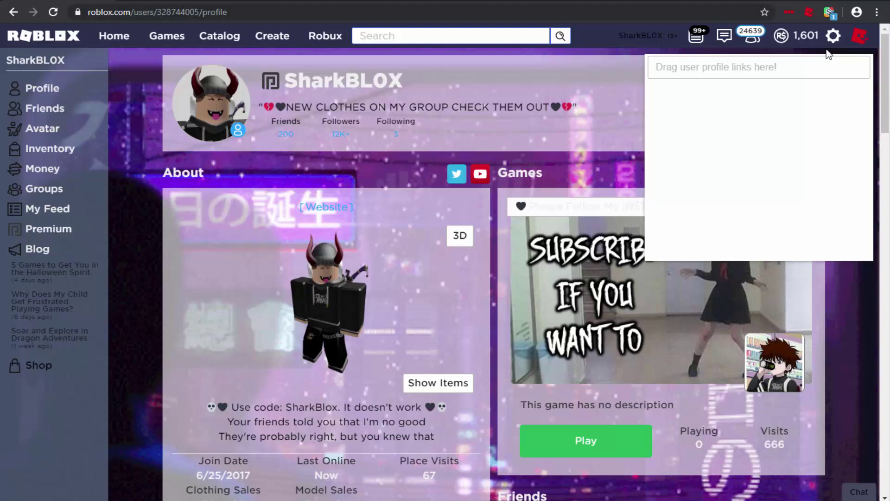
left_click(640, 108)
scroll(469, 260, "down", 4)
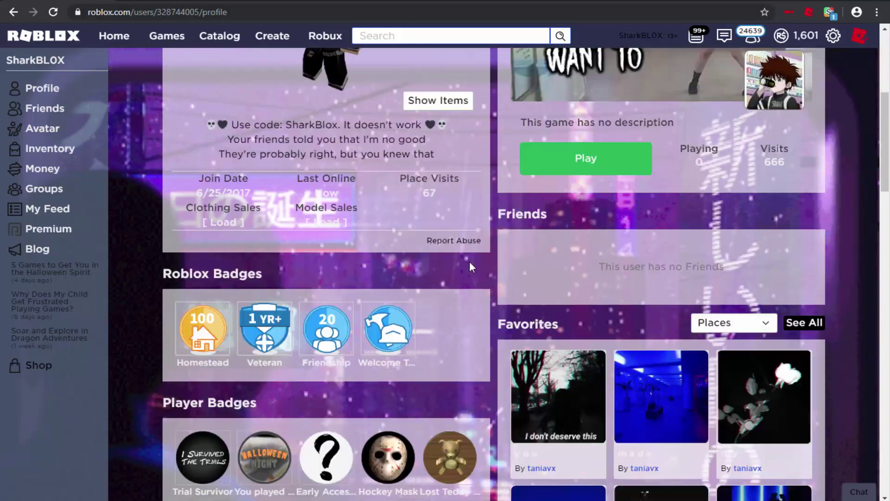
scroll(489, 383, "down", 5)
scroll(490, 387, "up", 10)
scroll(490, 387, "down", 2)
scroll(491, 387, "down", 5)
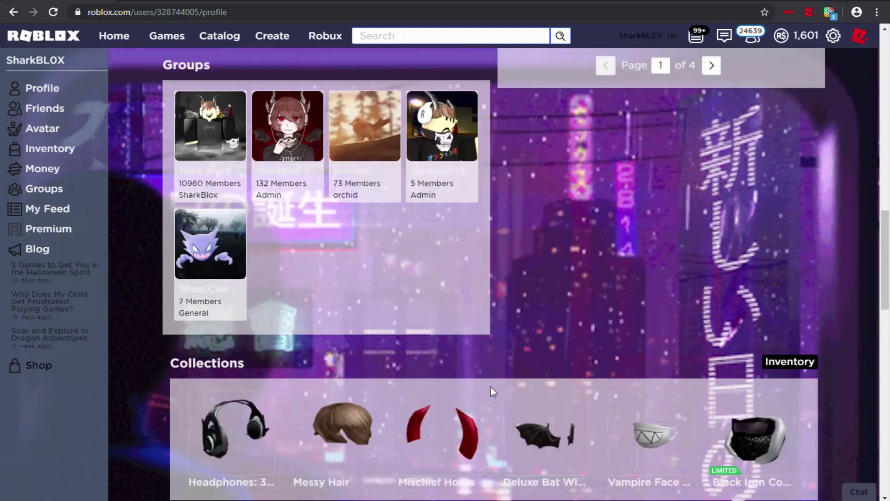
scroll(490, 386, "down", 5)
scroll(489, 411, "down", 3)
scroll(491, 416, "up", 8)
scroll(491, 417, "up", 5)
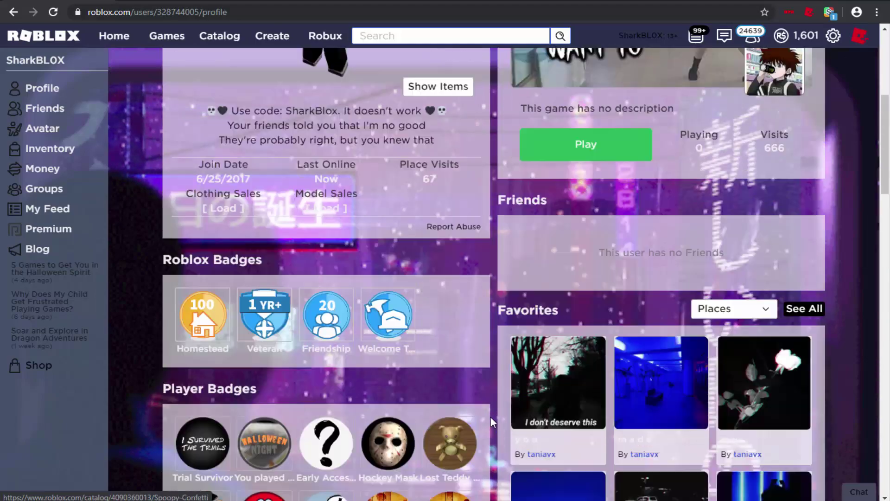
scroll(489, 412, "up", 5)
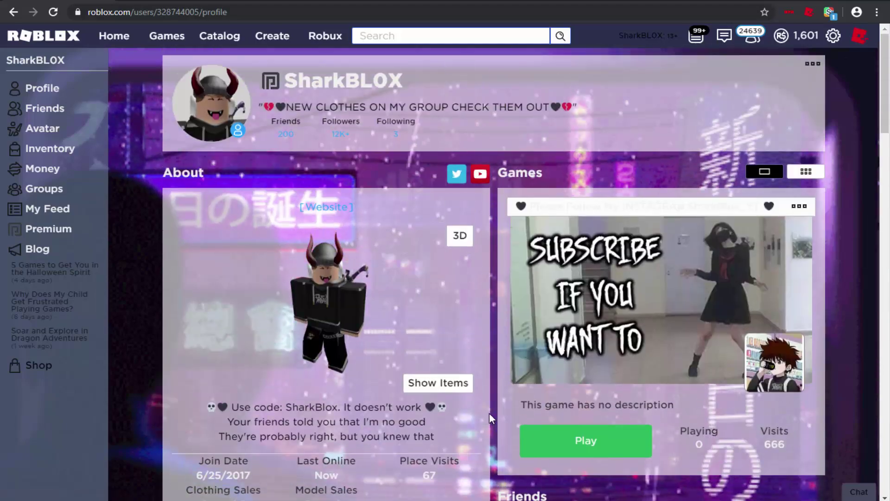
Step: In Stylish's Installed list, toggle Moving Rain off, on, and finally off
left_click(829, 13)
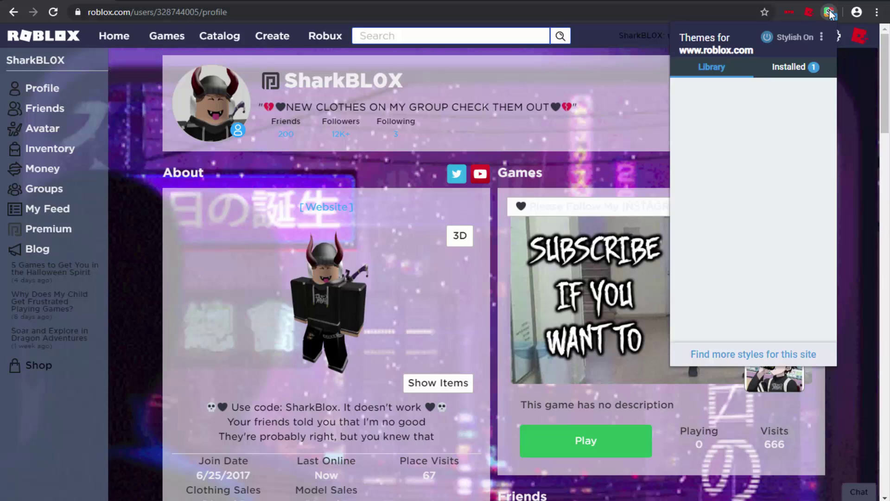
left_click(791, 67)
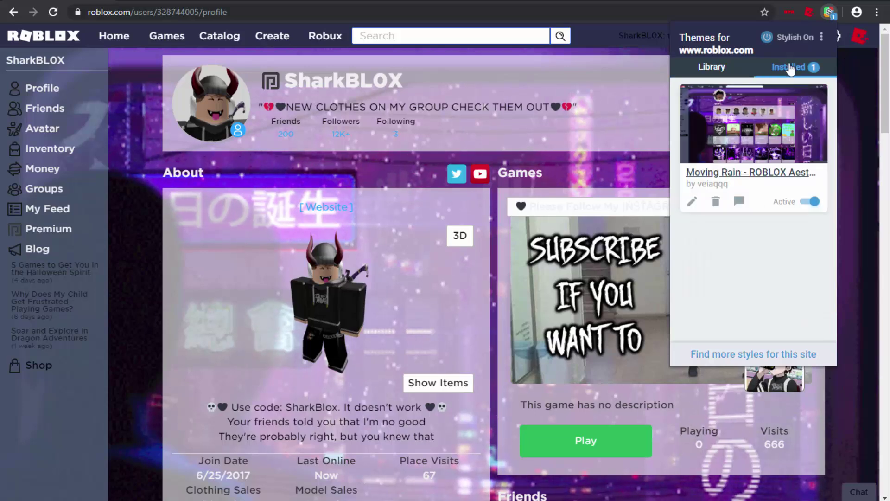
left_click(809, 201)
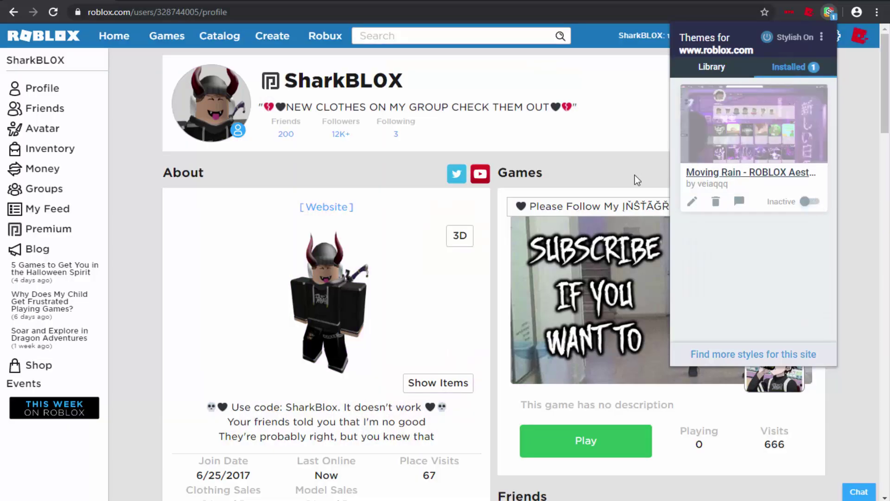
left_click(809, 201)
left_click(809, 201)
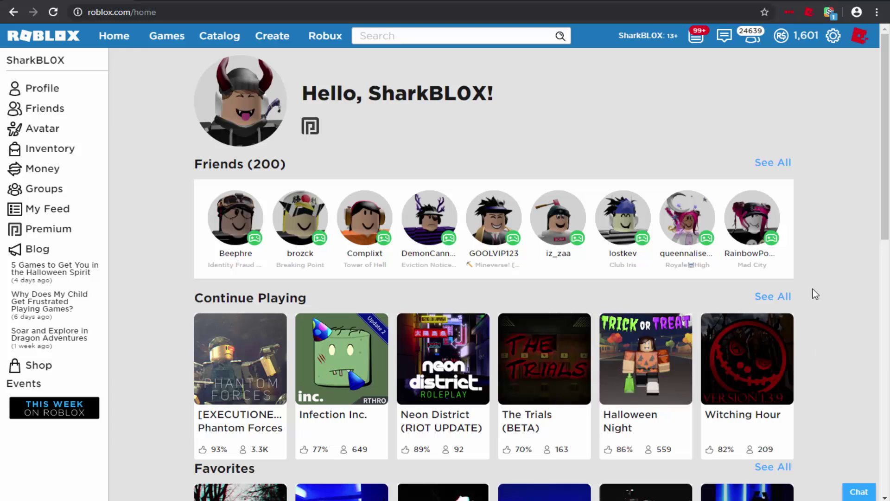
Step: Switch Anime Roblox #7 to Active, then back to Inactive, in the Stylish popup
left_click(827, 13)
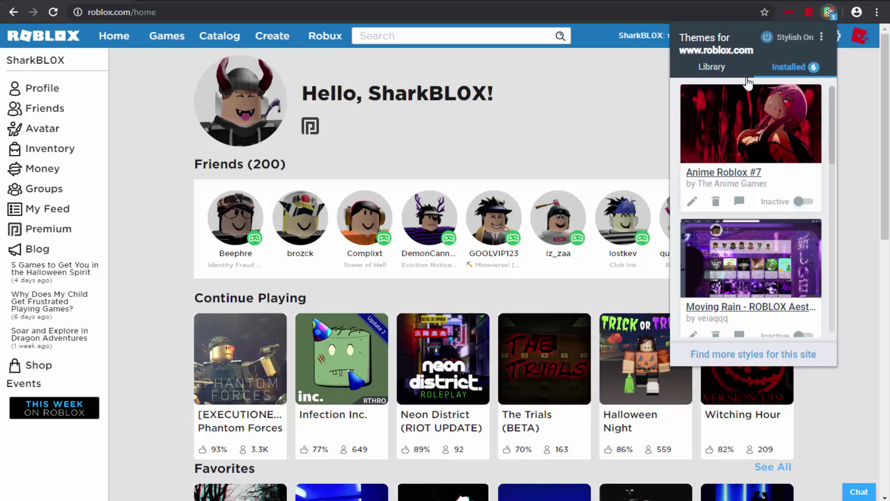
left_click(794, 203)
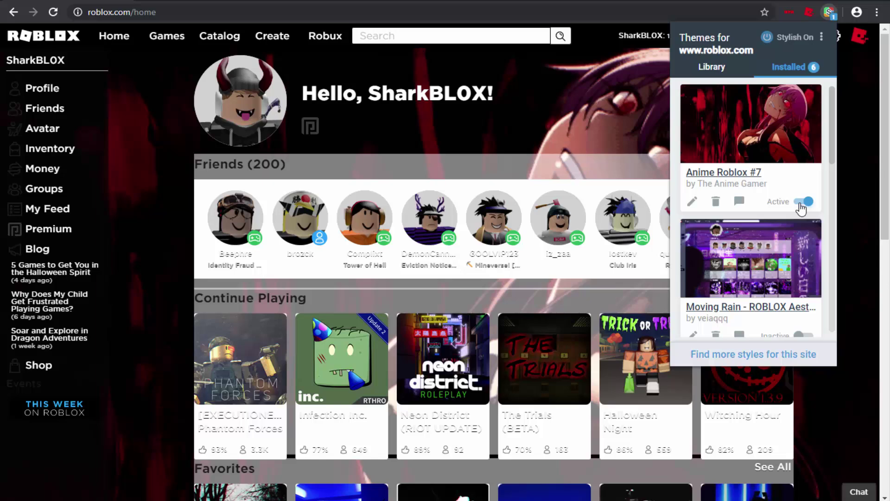
left_click(803, 202)
scroll(797, 208, "down", 2)
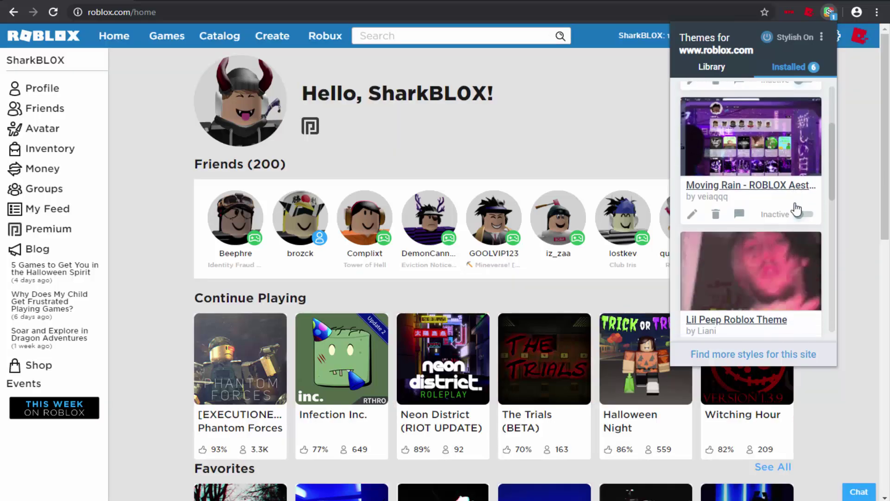
scroll(797, 209, "down", 1)
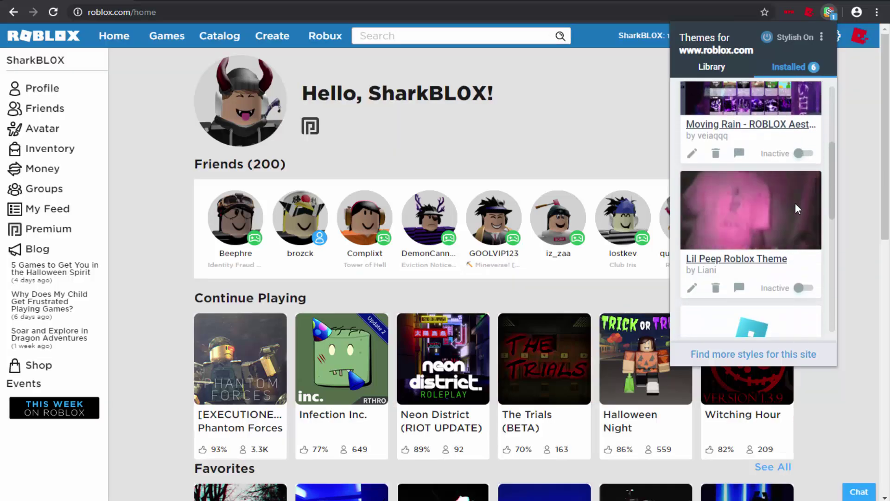
Step: Activate Lil Peep Roblox Theme, close the popup, and open the SharkBLOX profile
left_click(803, 287)
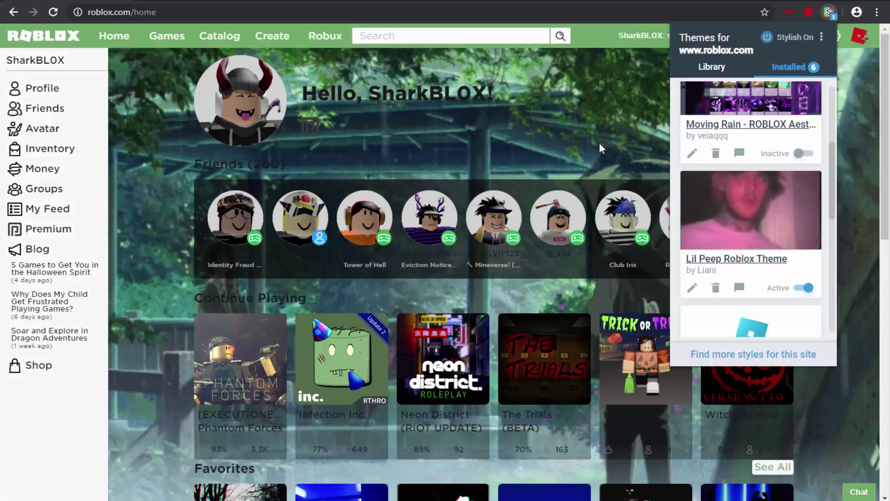
left_click(599, 142)
scroll(617, 201, "down", 4)
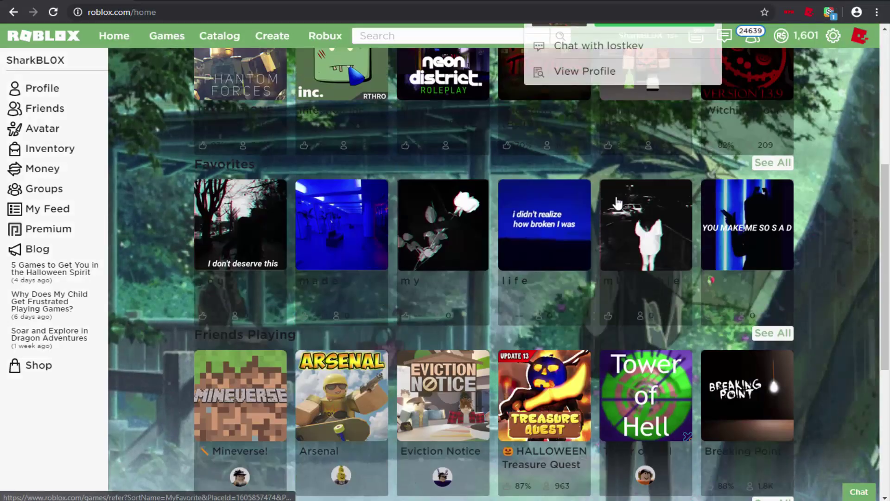
scroll(617, 203, "down", 4)
scroll(616, 283, "up", 8)
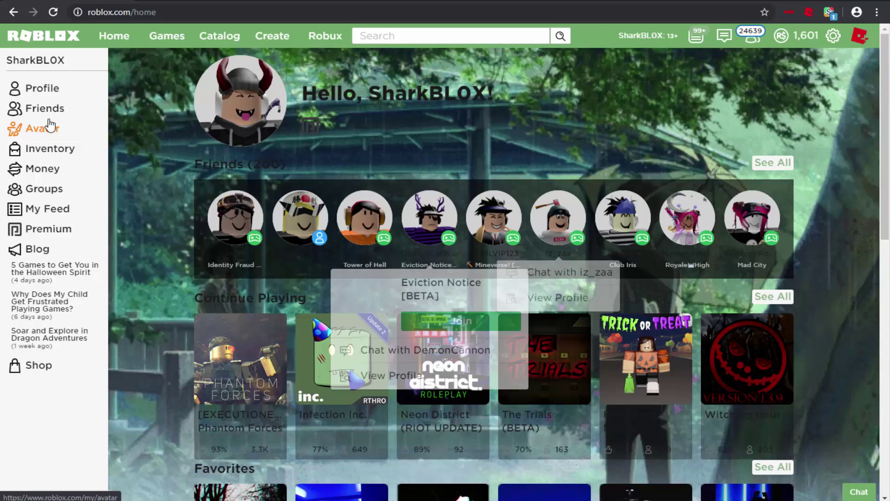
left_click(42, 87)
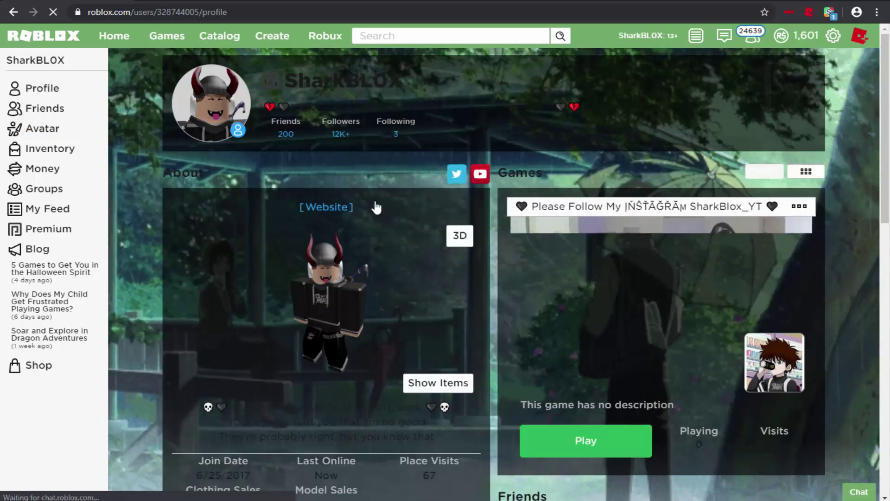
scroll(375, 206, "down", 2)
scroll(374, 207, "down", 4)
scroll(375, 206, "down", 3)
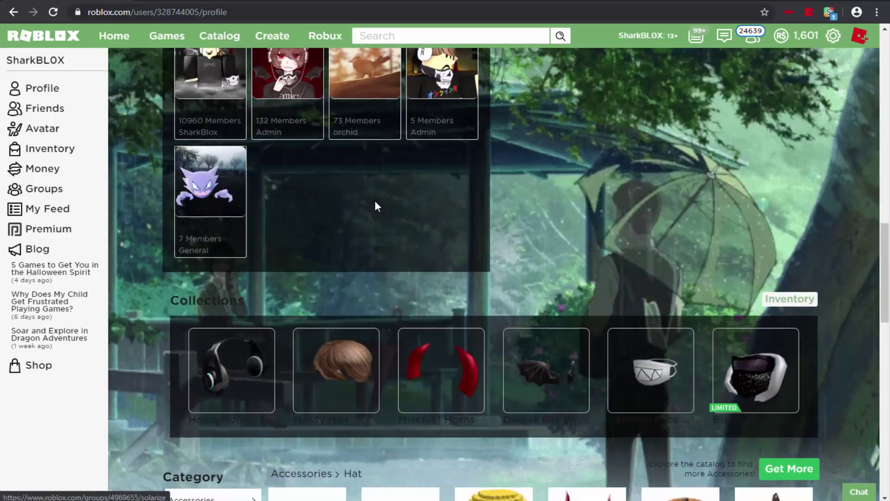
scroll(375, 206, "down", 3)
scroll(376, 204, "down", 4)
scroll(387, 224, "up", 7)
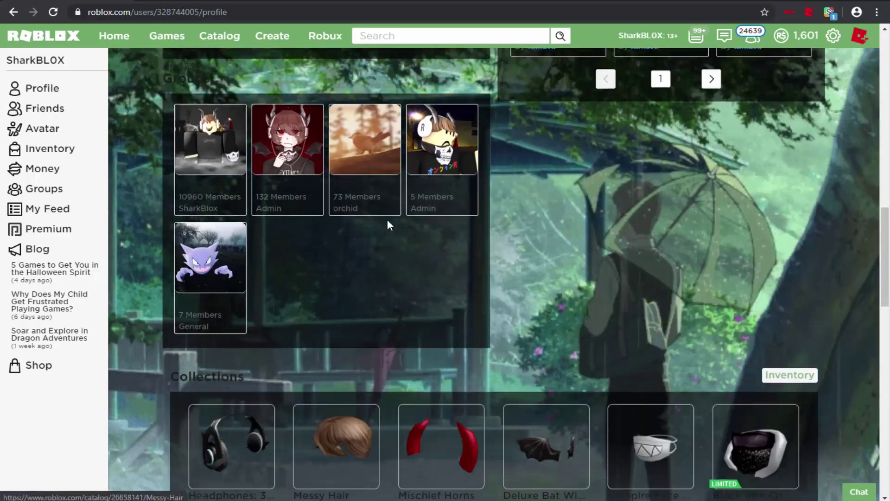
scroll(388, 221, "up", 3)
scroll(387, 221, "up", 5)
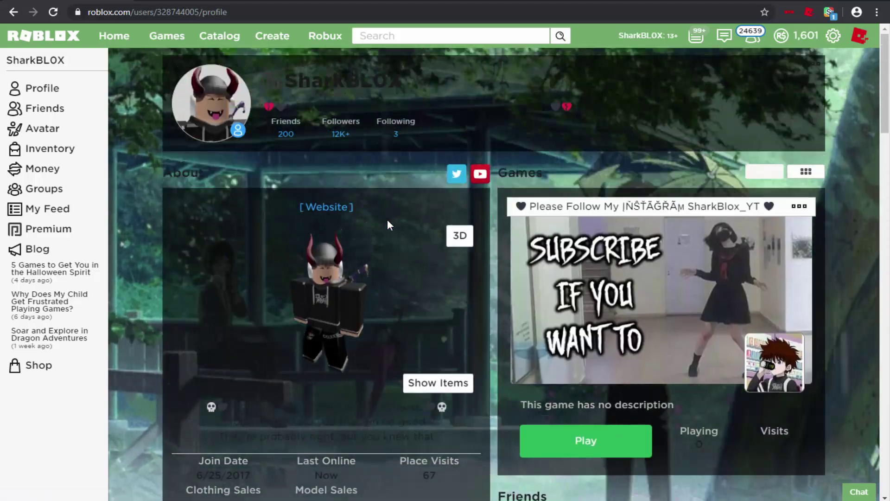
Step: Turn off Lil Peep, then switch off Clean ROBLOX and Anime Roblox after trying them
left_click(831, 14)
scroll(802, 200, "down", 3)
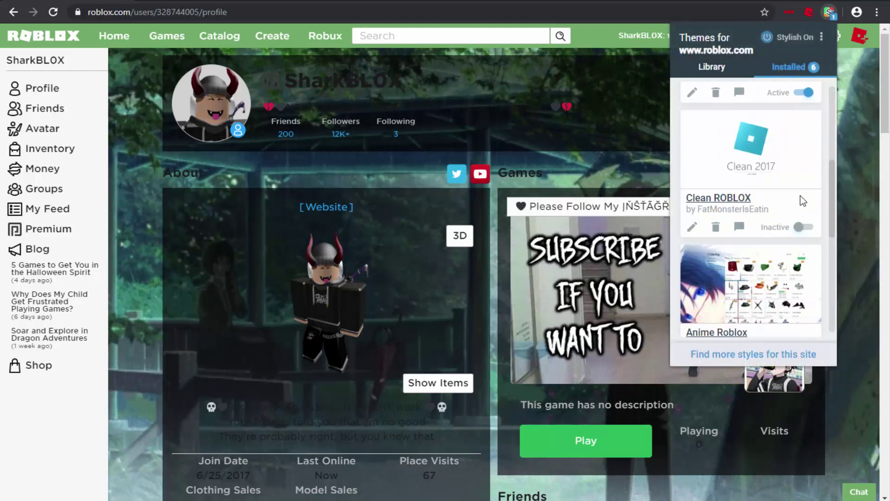
left_click(807, 92)
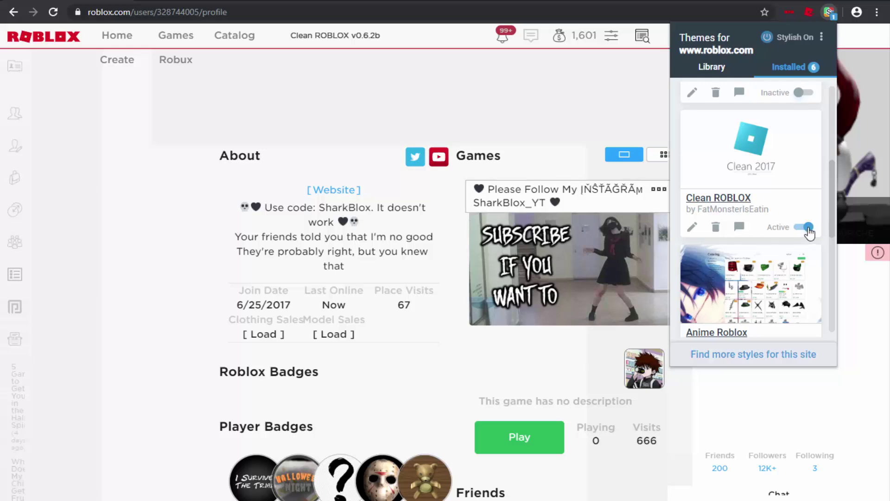
left_click(807, 227)
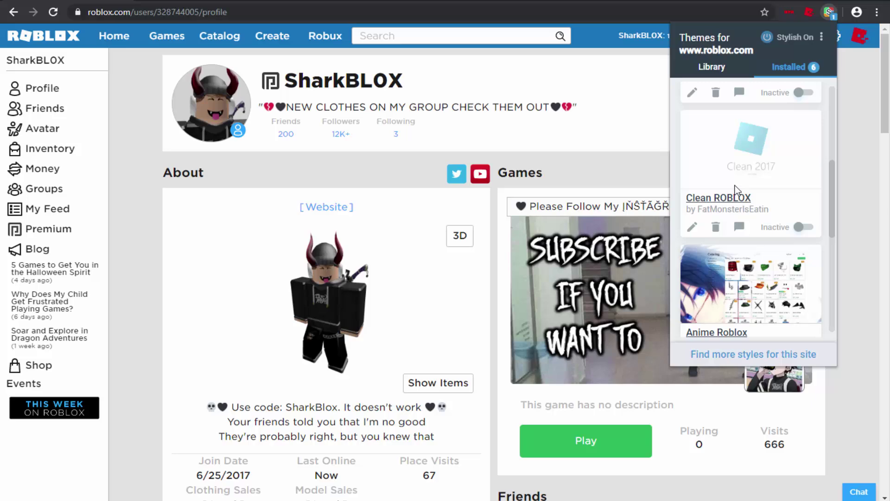
scroll(735, 190, "down", 2)
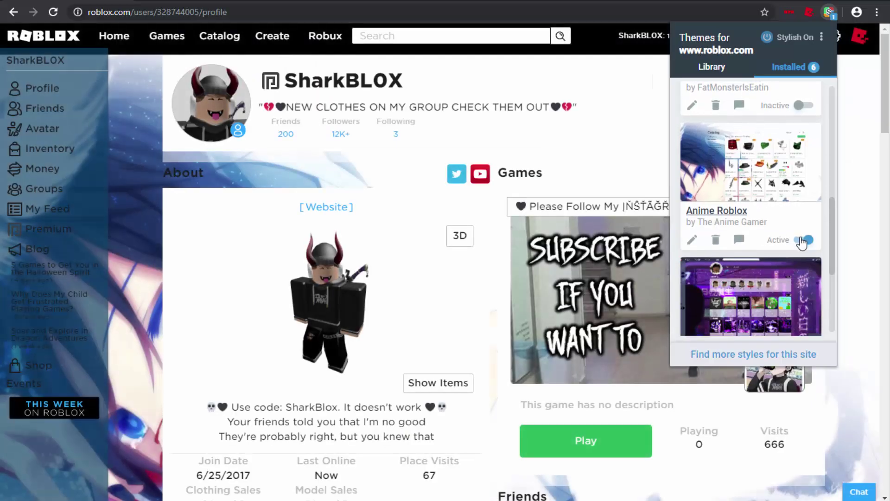
left_click(805, 240)
scroll(741, 199, "down", 3)
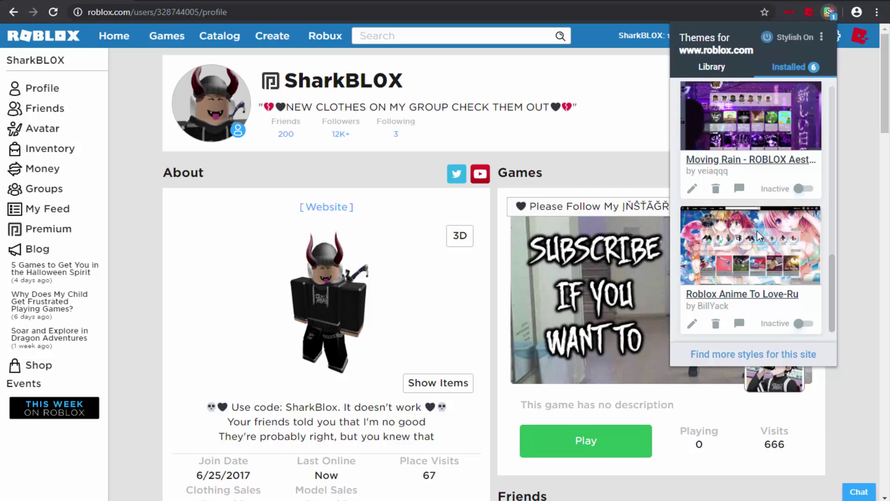
scroll(744, 230, "up", 3)
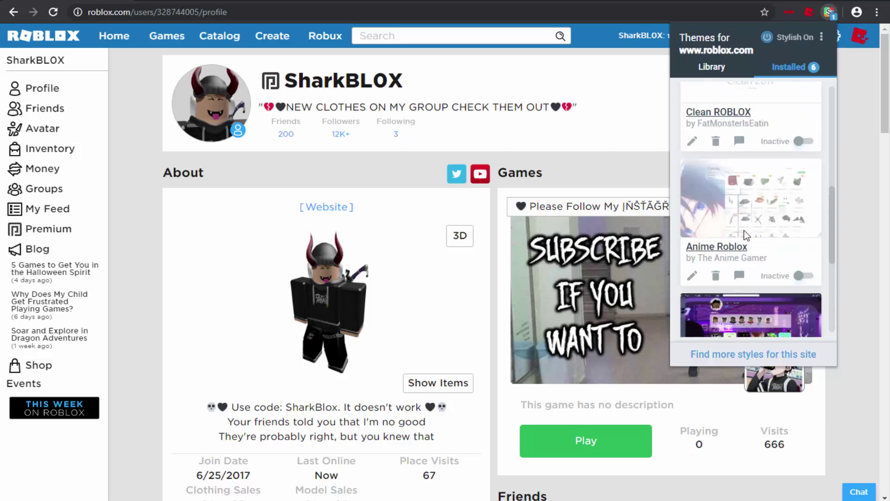
scroll(745, 237, "up", 2)
scroll(746, 240, "up", 2)
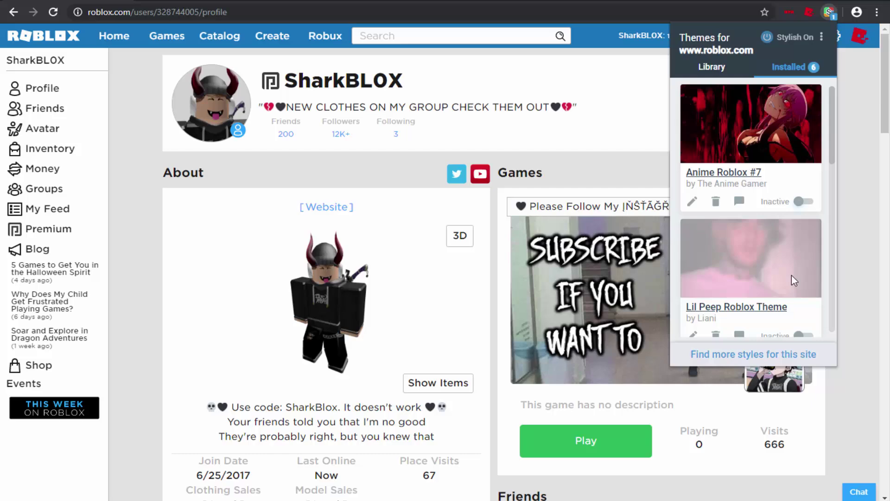
scroll(799, 287, "down", 1)
Step: Switch Lil Peep Roblox Theme back to Active and close the popup to view the profile
left_click(804, 276)
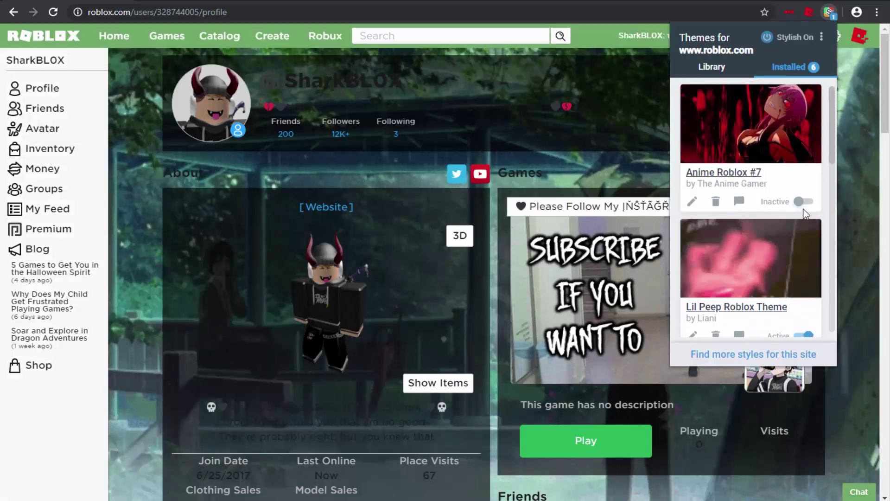
left_click(837, 168)
scroll(543, 252, "down", 5)
scroll(543, 252, "up", 5)
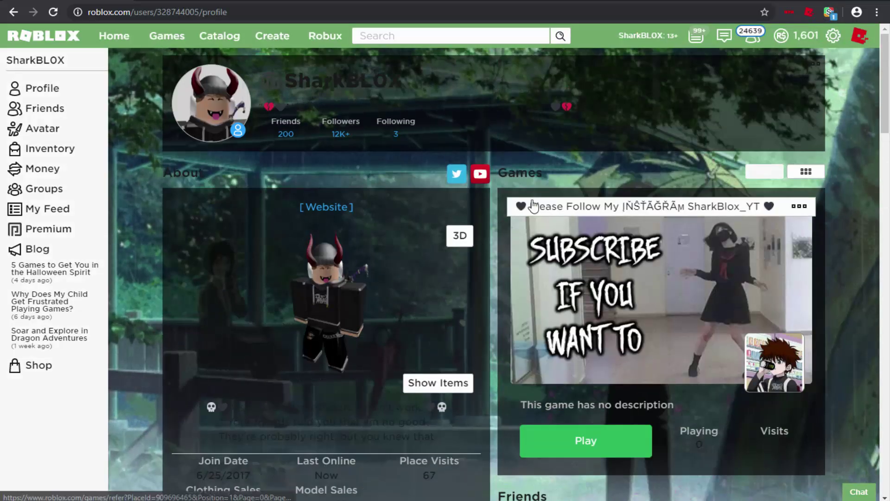